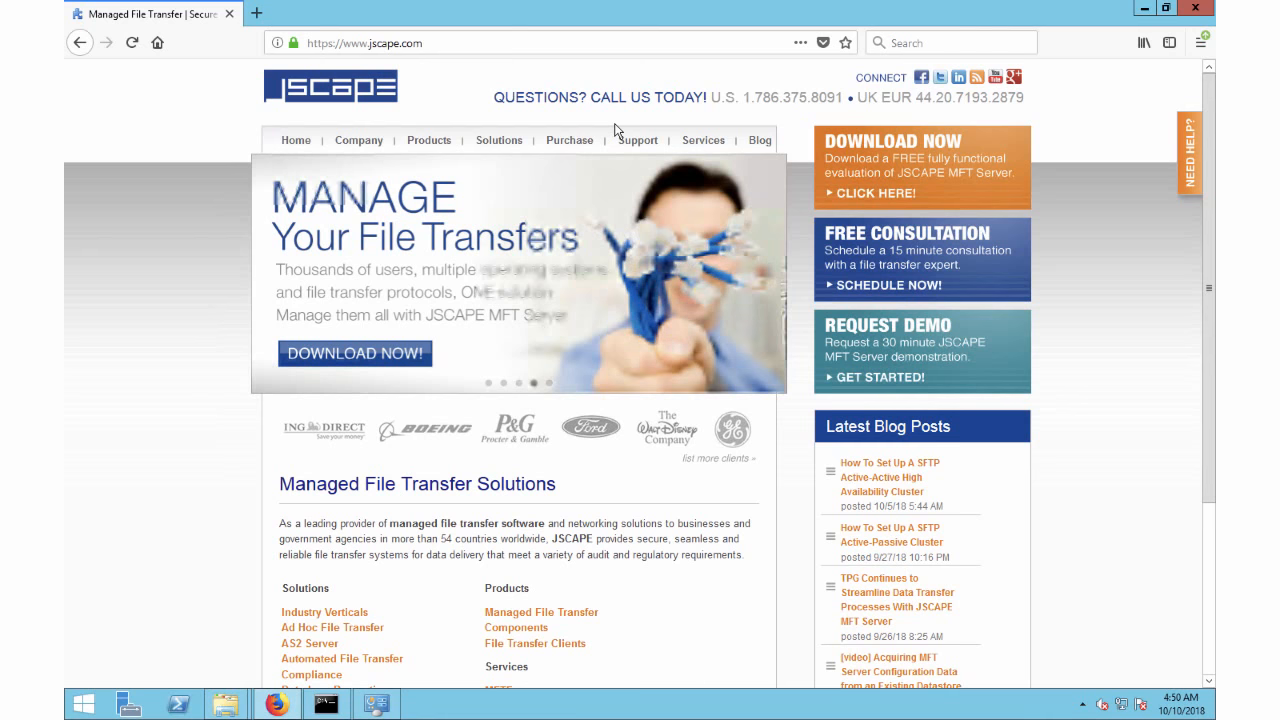
Go from the Products menu's Managed File Transfer listing to the JSCAPE MFT Synchronizer product page.
click(427, 143)
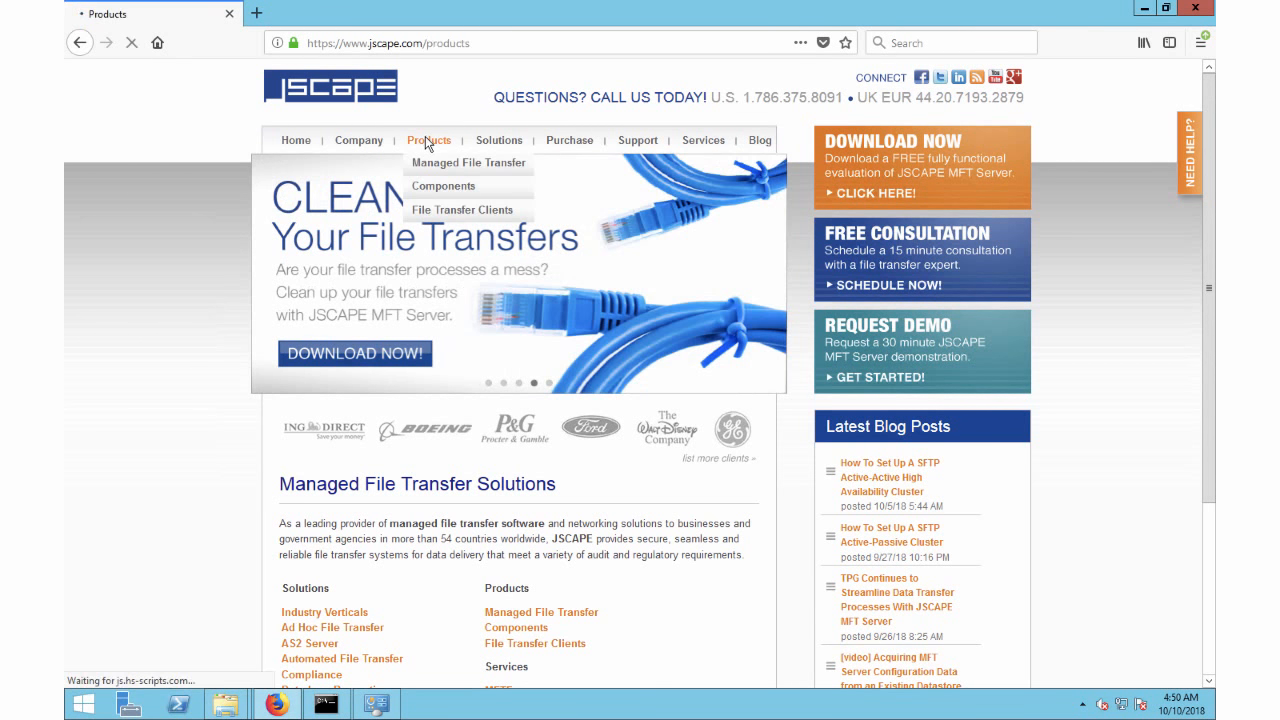
click(425, 165)
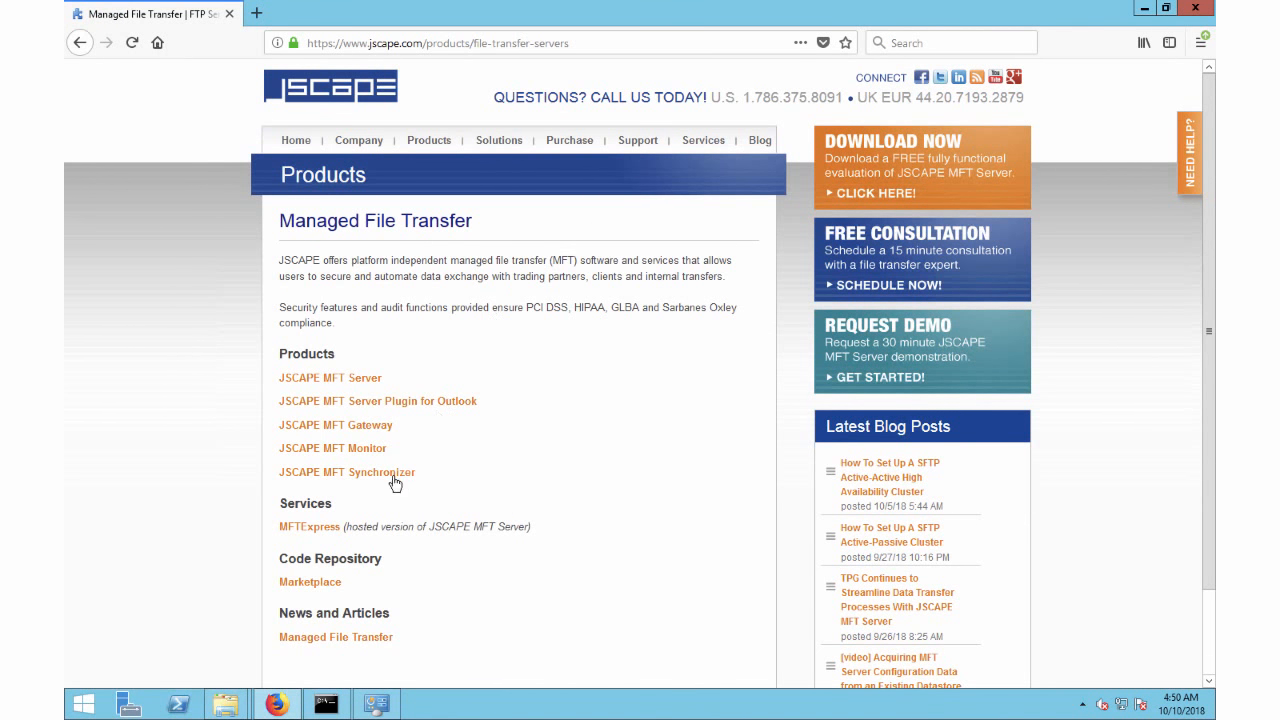
click(393, 478)
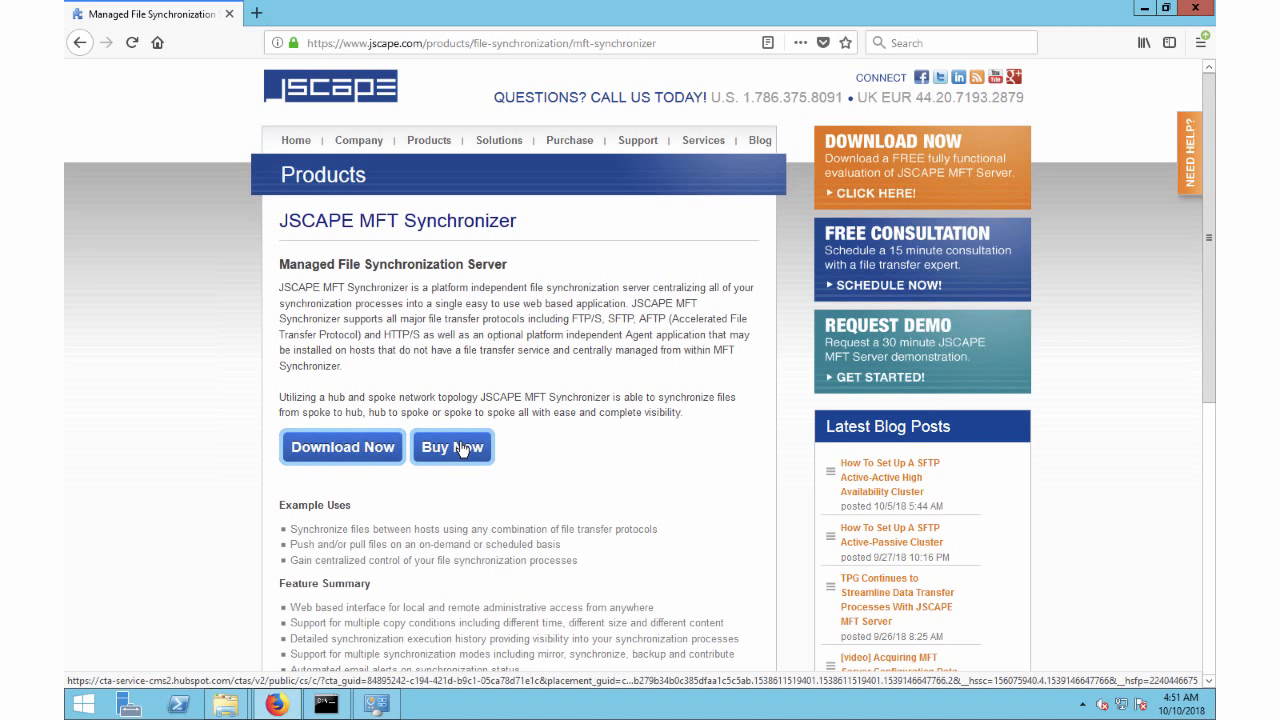
Submit the free evaluation download form with consent to store and process personal data.
click(335, 451)
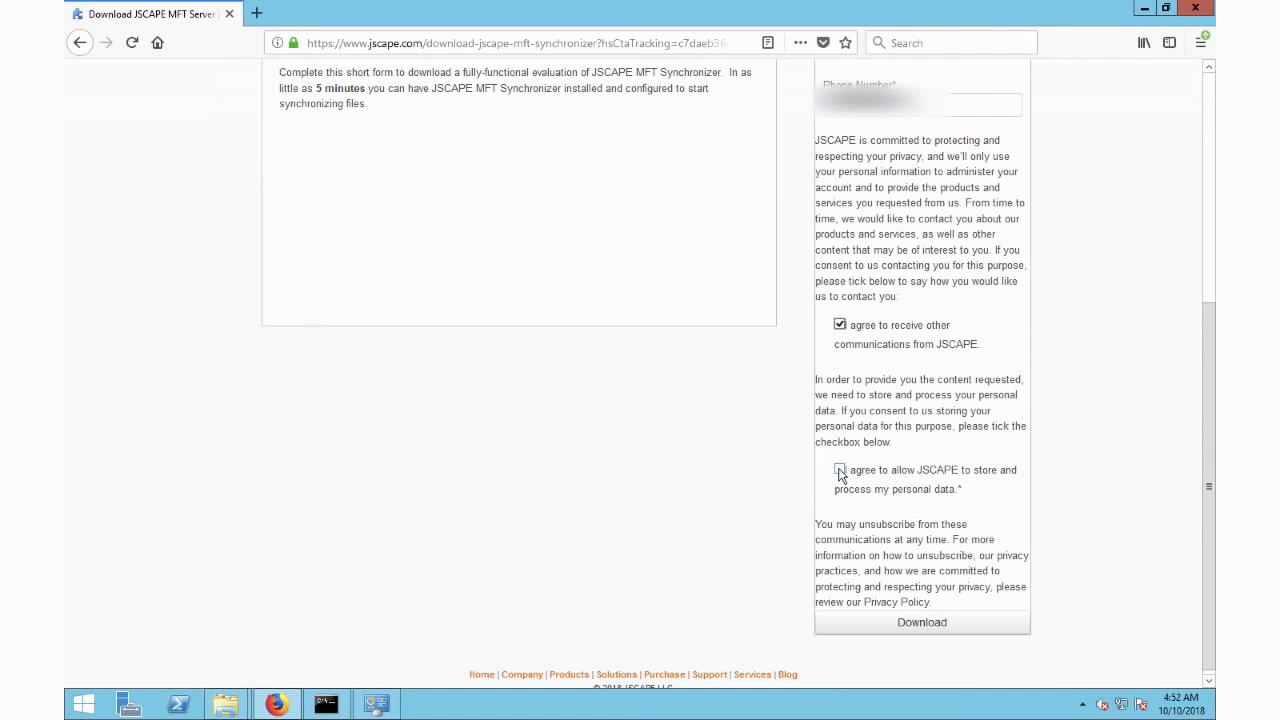
click(840, 472)
click(917, 624)
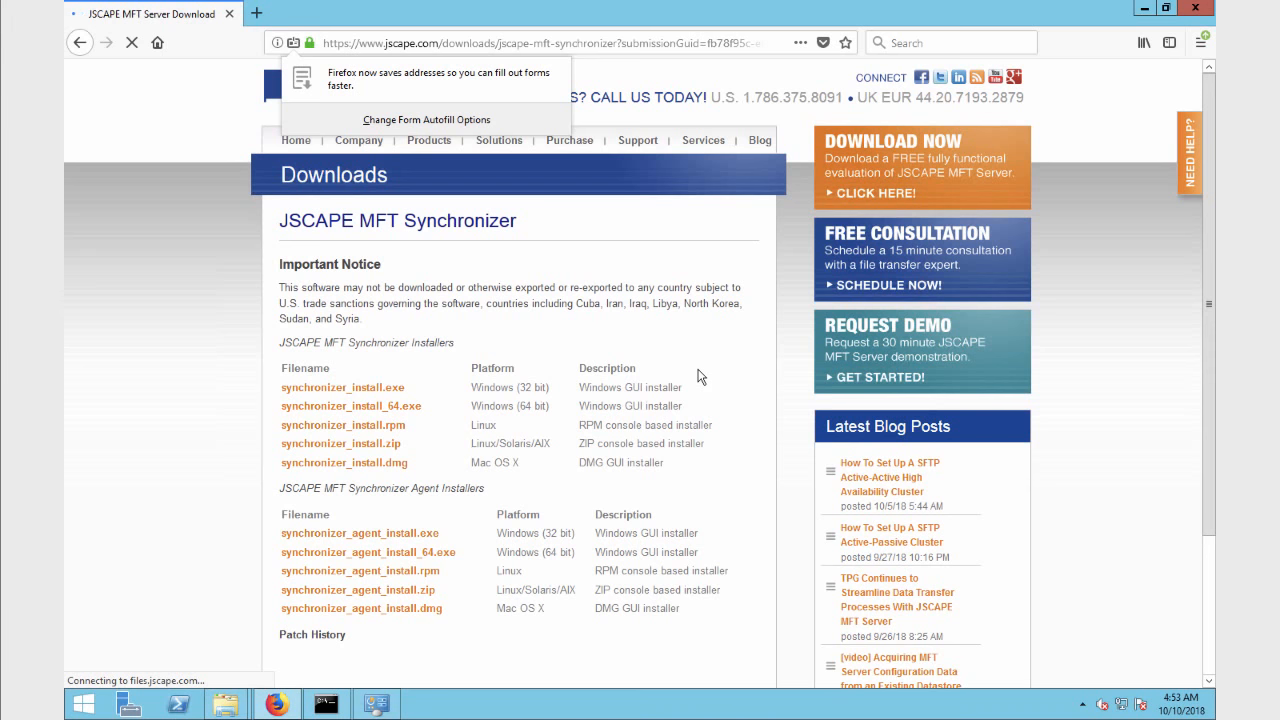
Save synchronizer_install_64.exe to Downloads and run it despite the security warning.
click(381, 408)
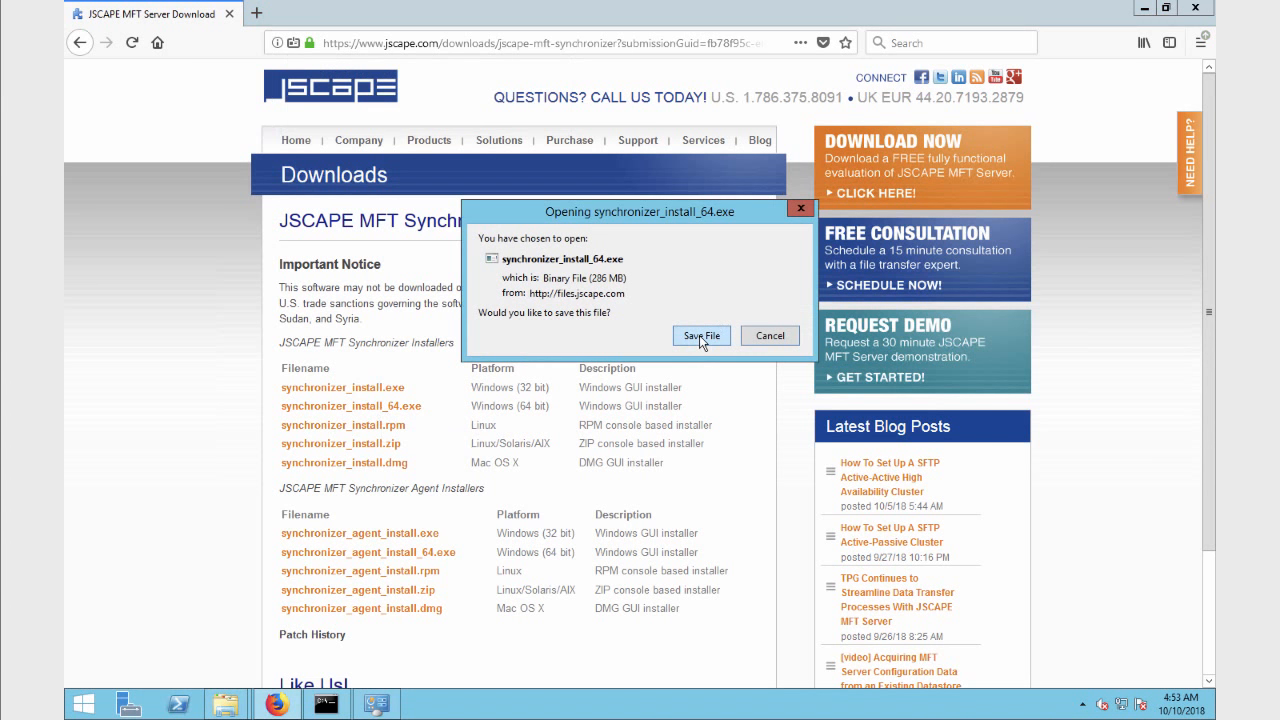
click(699, 335)
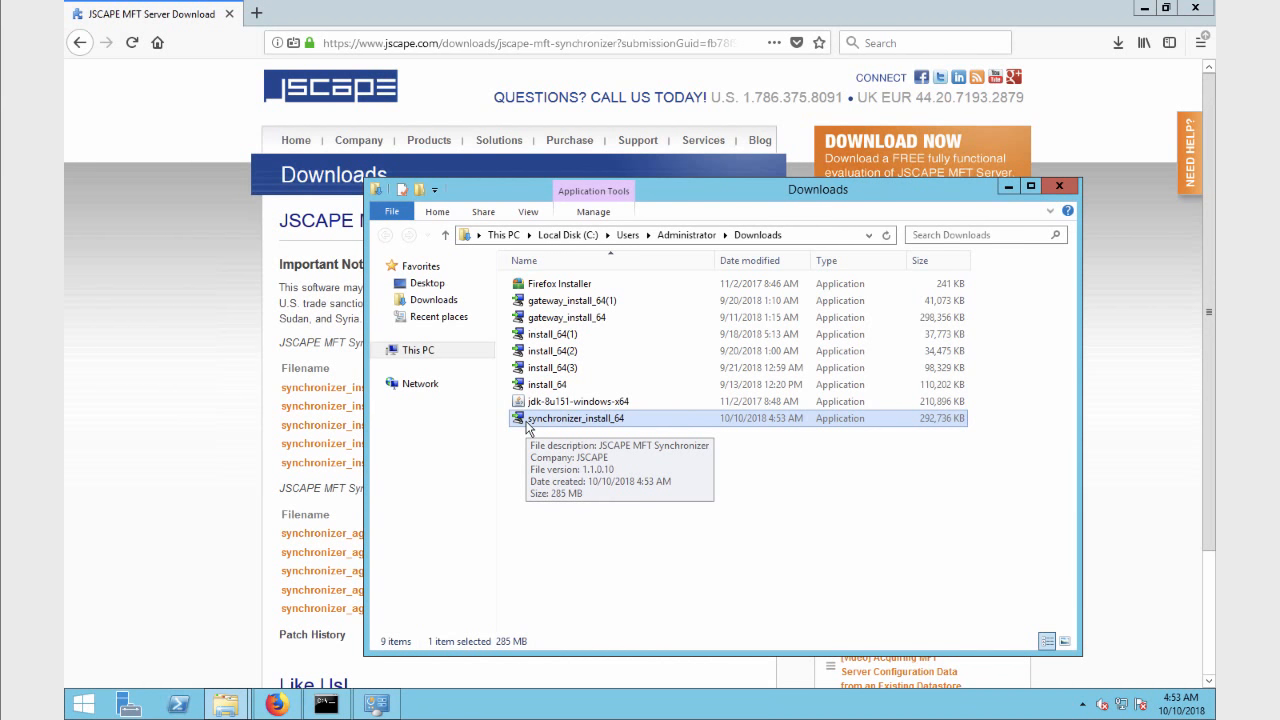
double_click(528, 422)
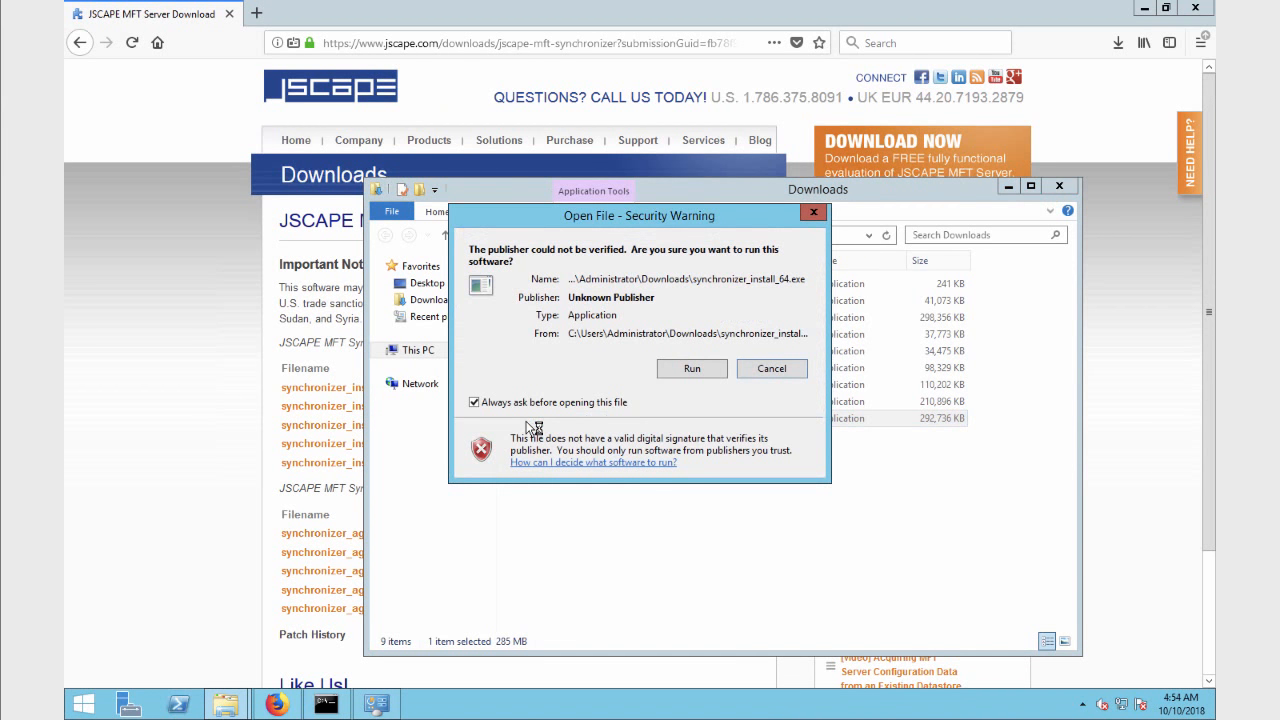
click(676, 378)
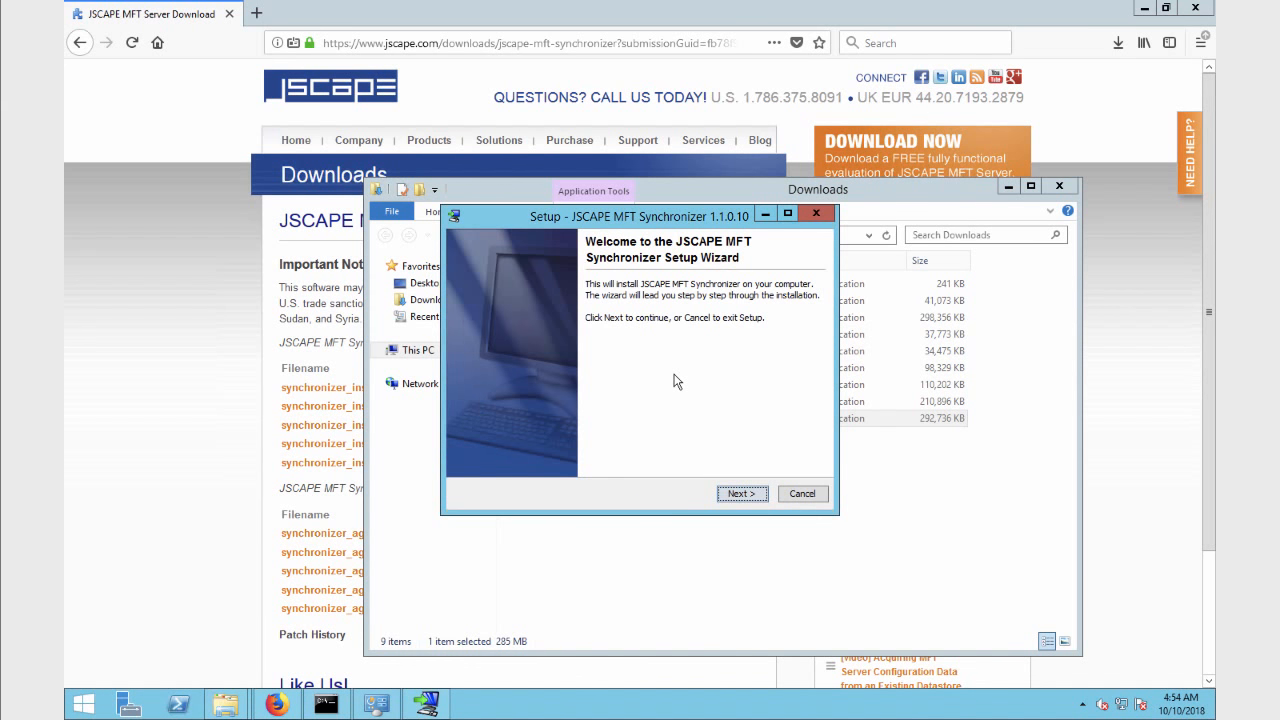
Accept the license agreement and keep the default install and Start Menu folders.
click(741, 494)
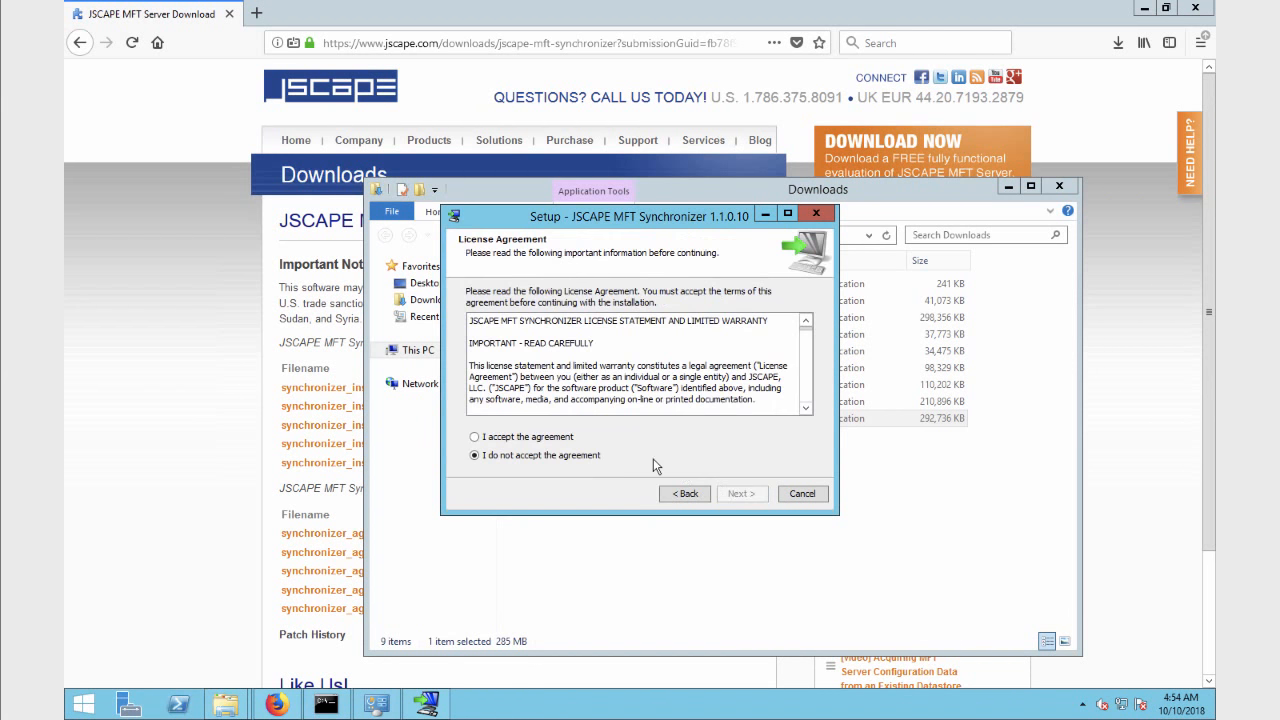
click(515, 441)
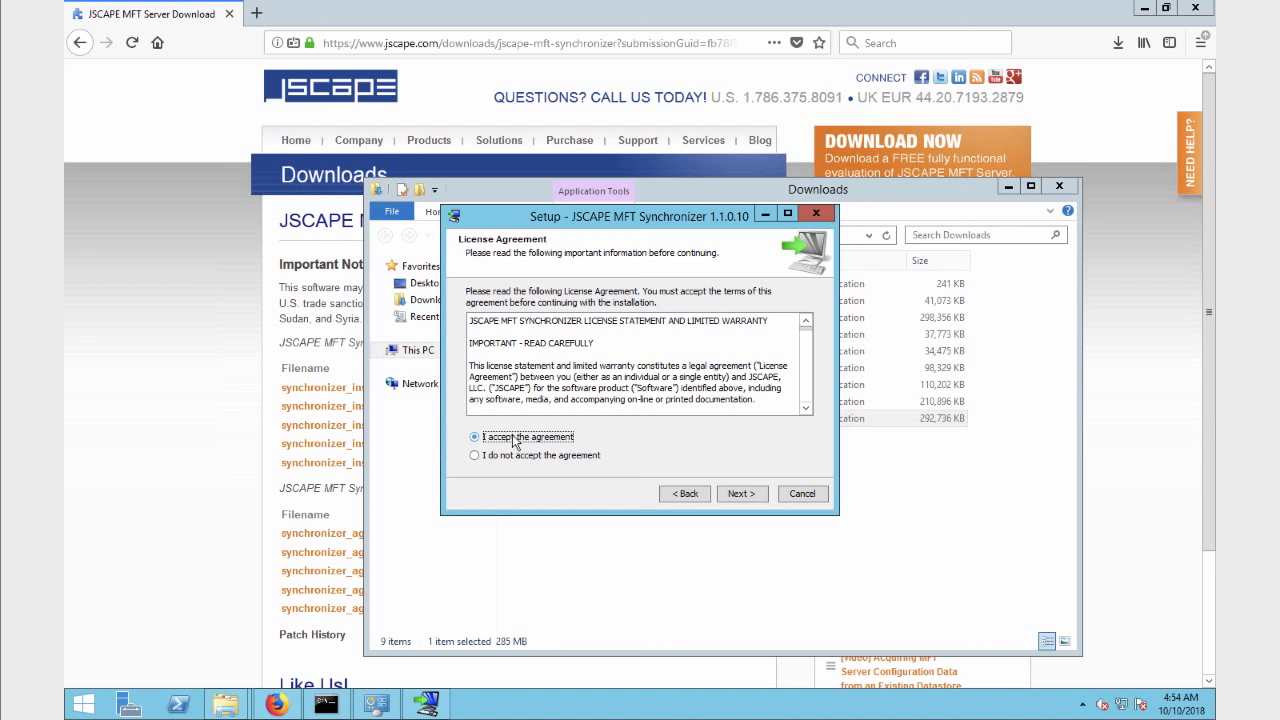
click(741, 494)
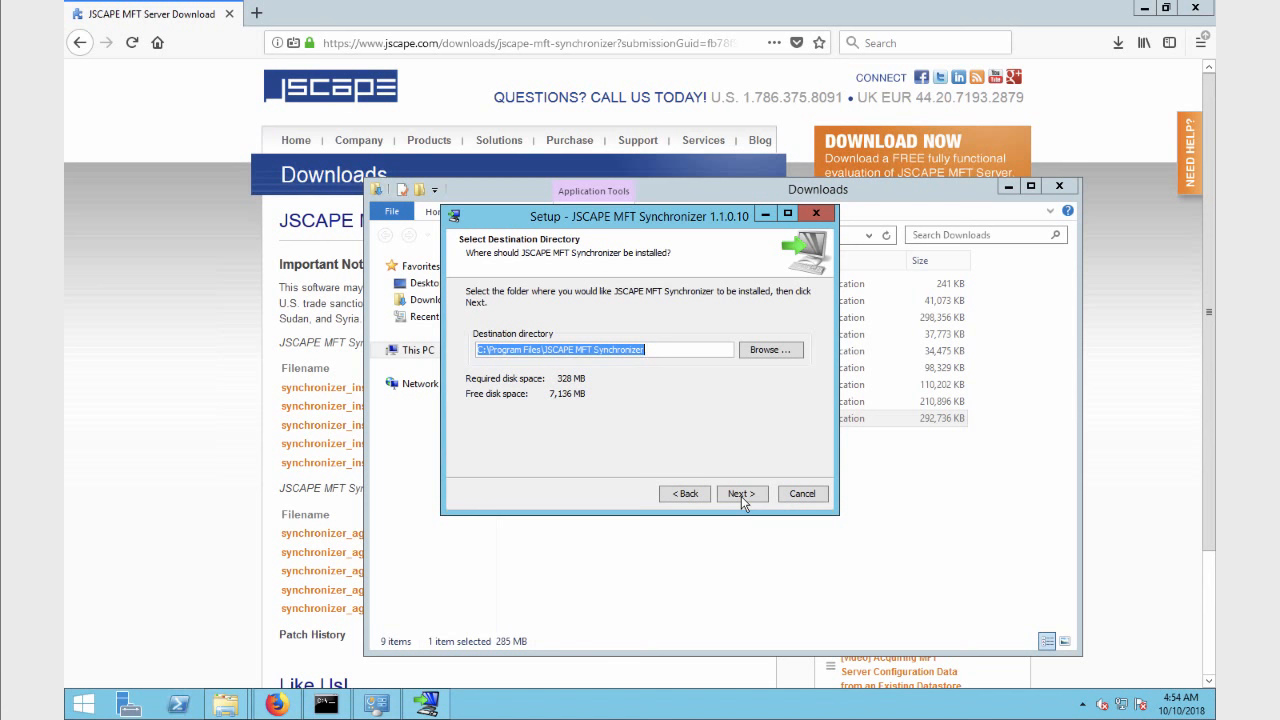
click(741, 494)
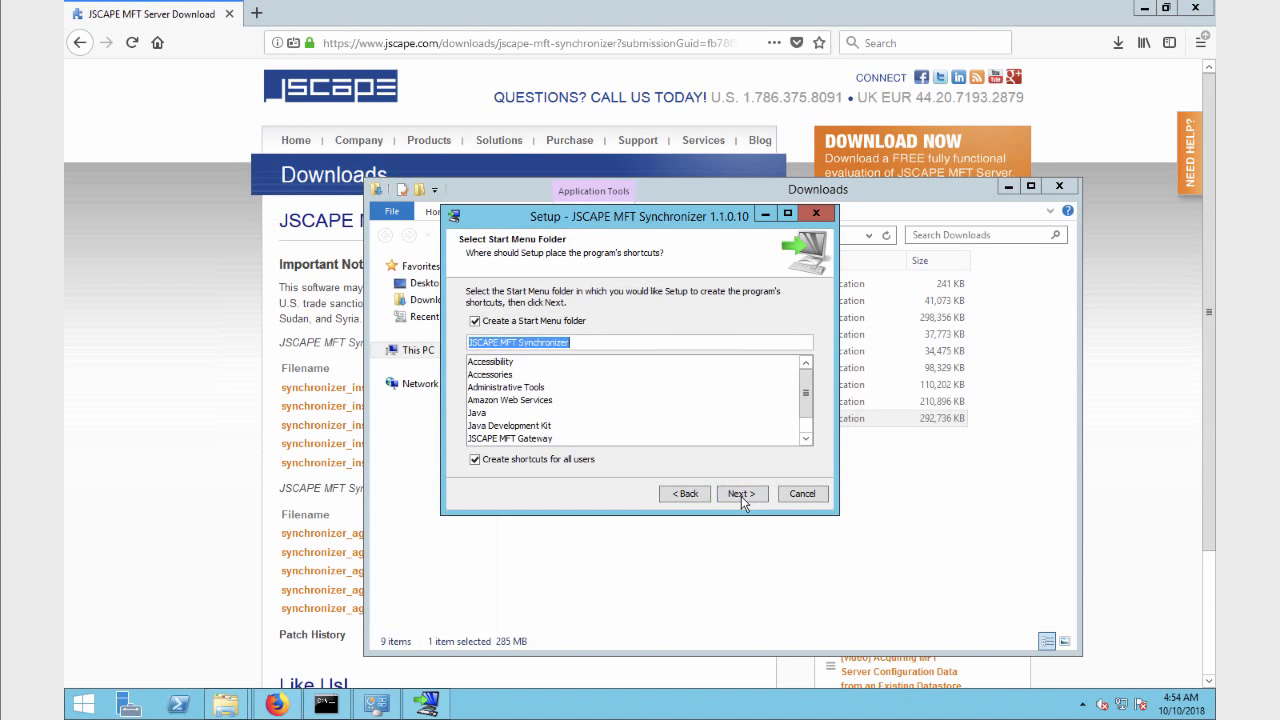
click(741, 494)
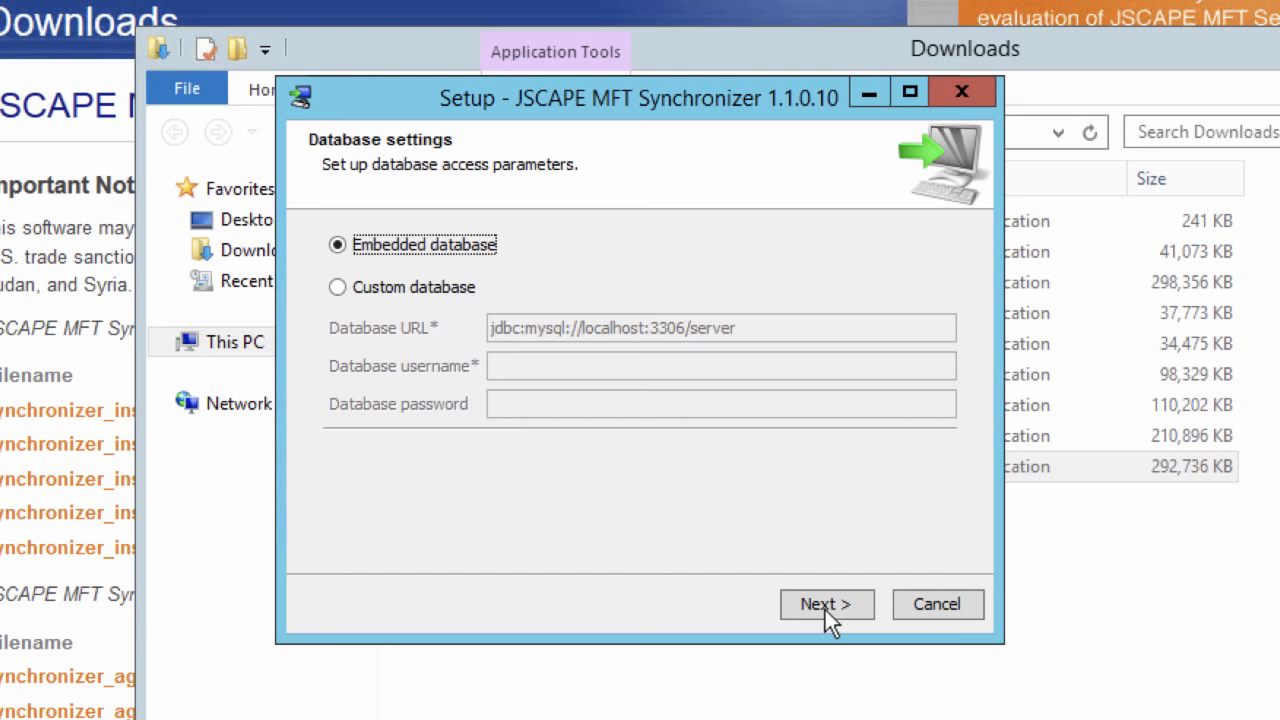
Keep the embedded database, then enter the administrator username, password and password confirmation.
click(797, 604)
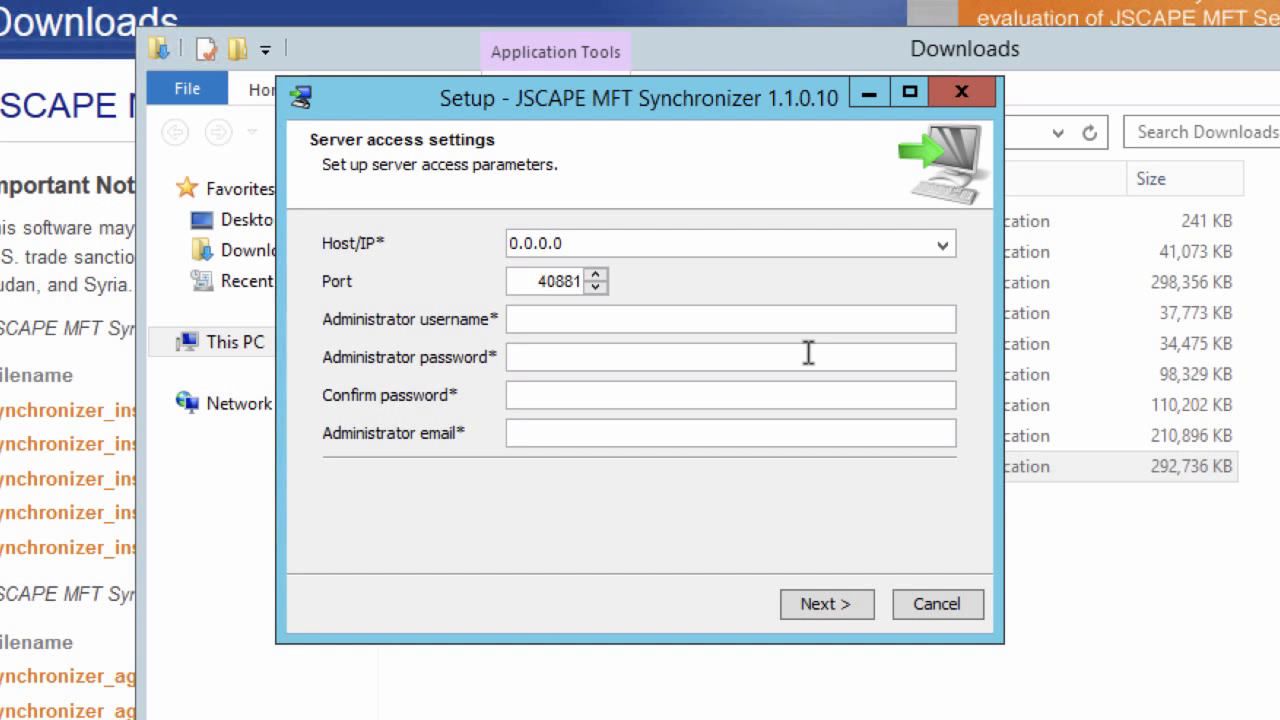
click(563, 324)
text(admin)
key(Tab)
text(admin)
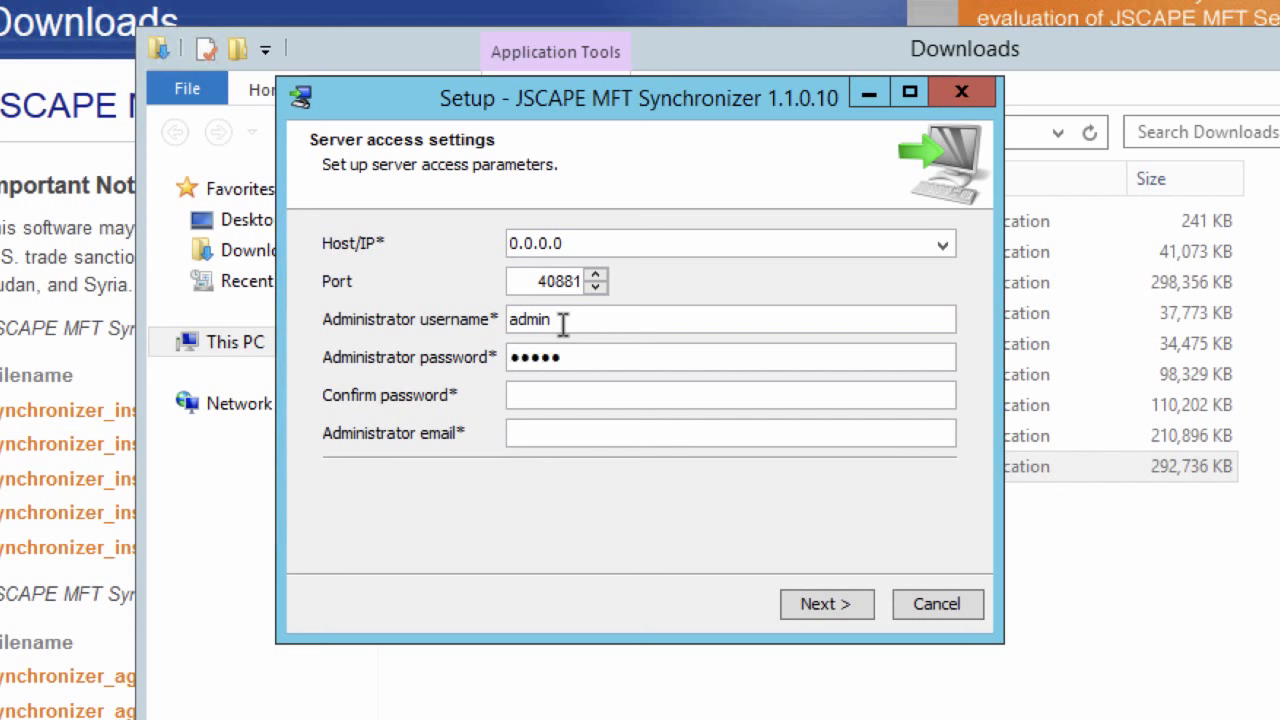
key(Tab)
text(admin)
key(Tab)
Finish the administrator e-mail, save the port 40881 server settings, and close the wizard with Finish.
text(om)
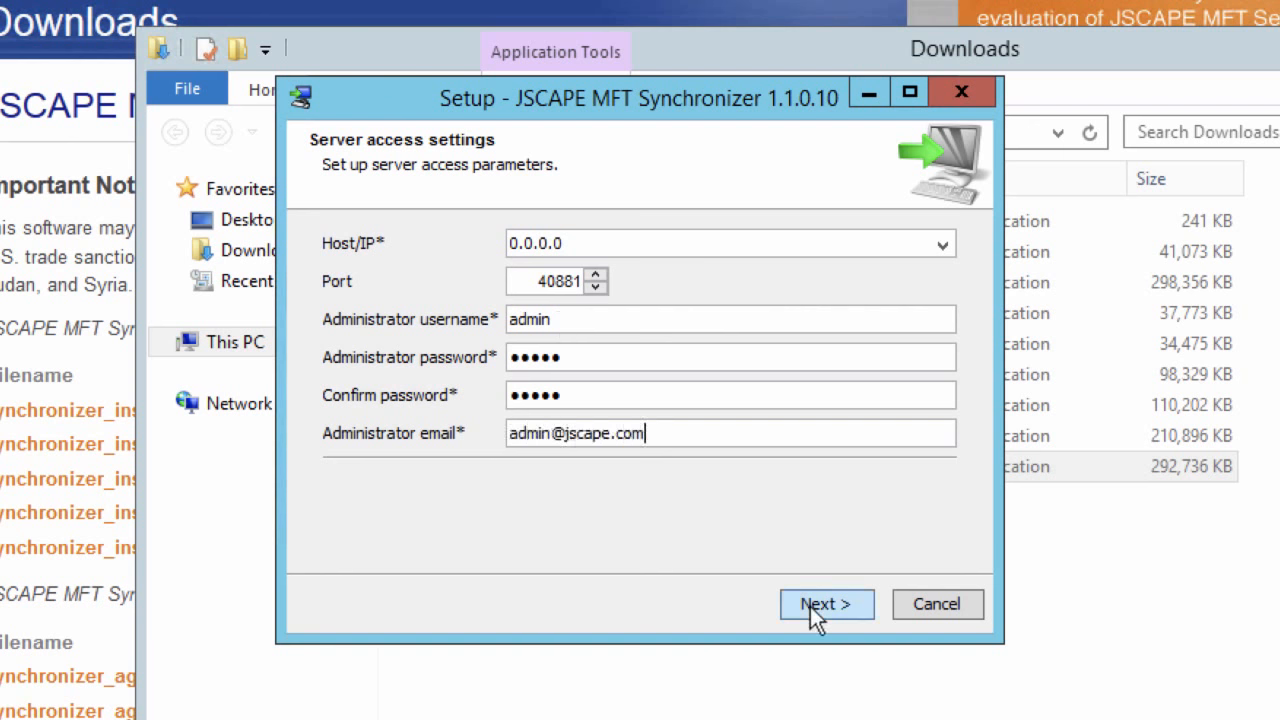
click(811, 607)
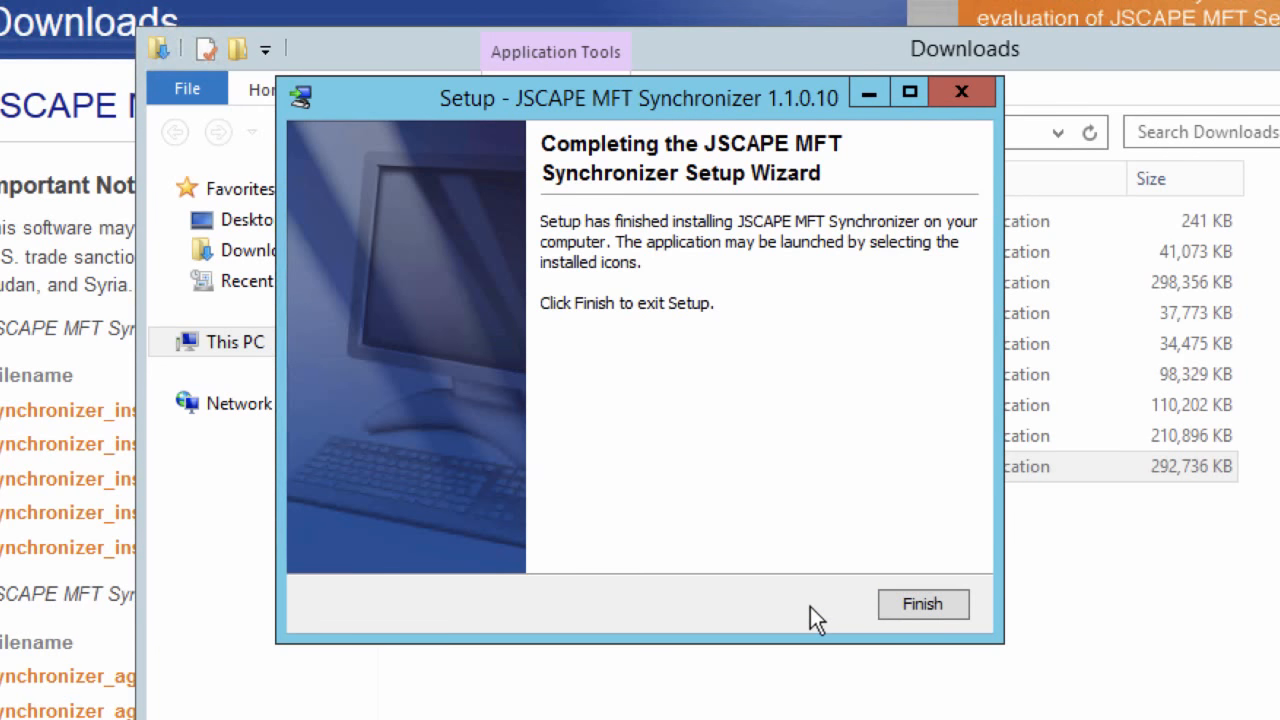
click(935, 603)
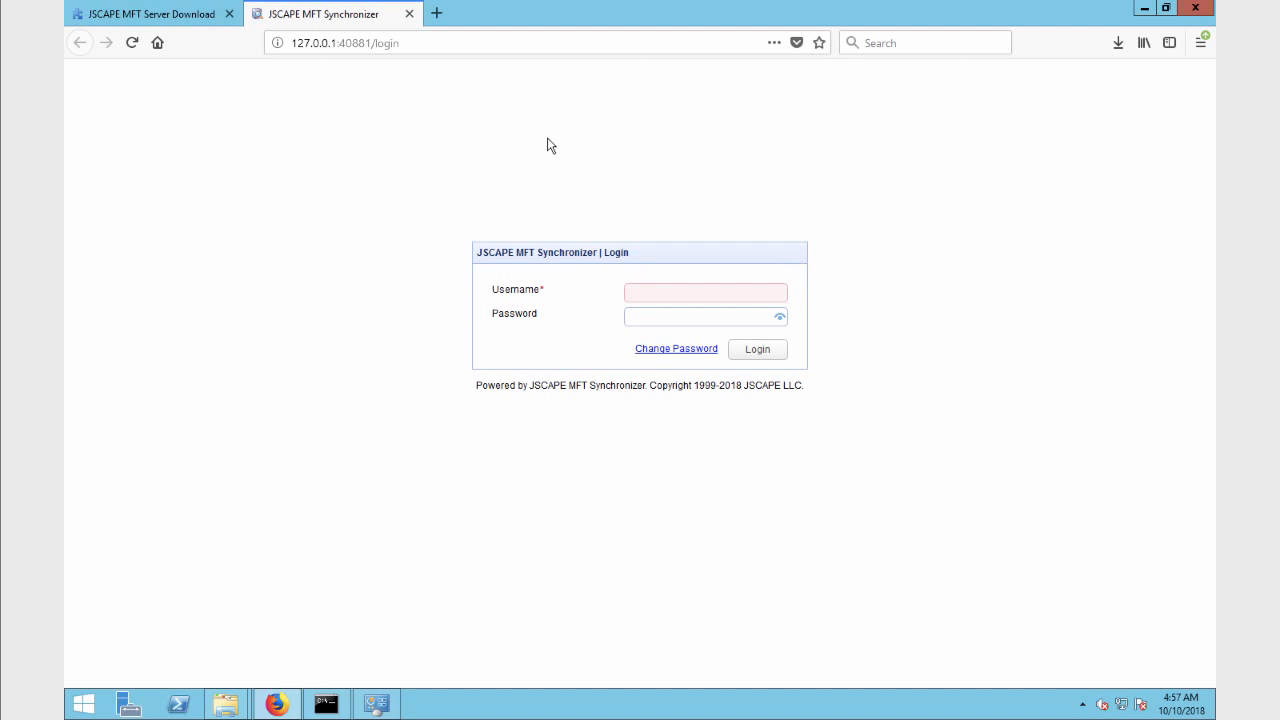
Log in to the web admin console with the administrator username and password.
click(651, 292)
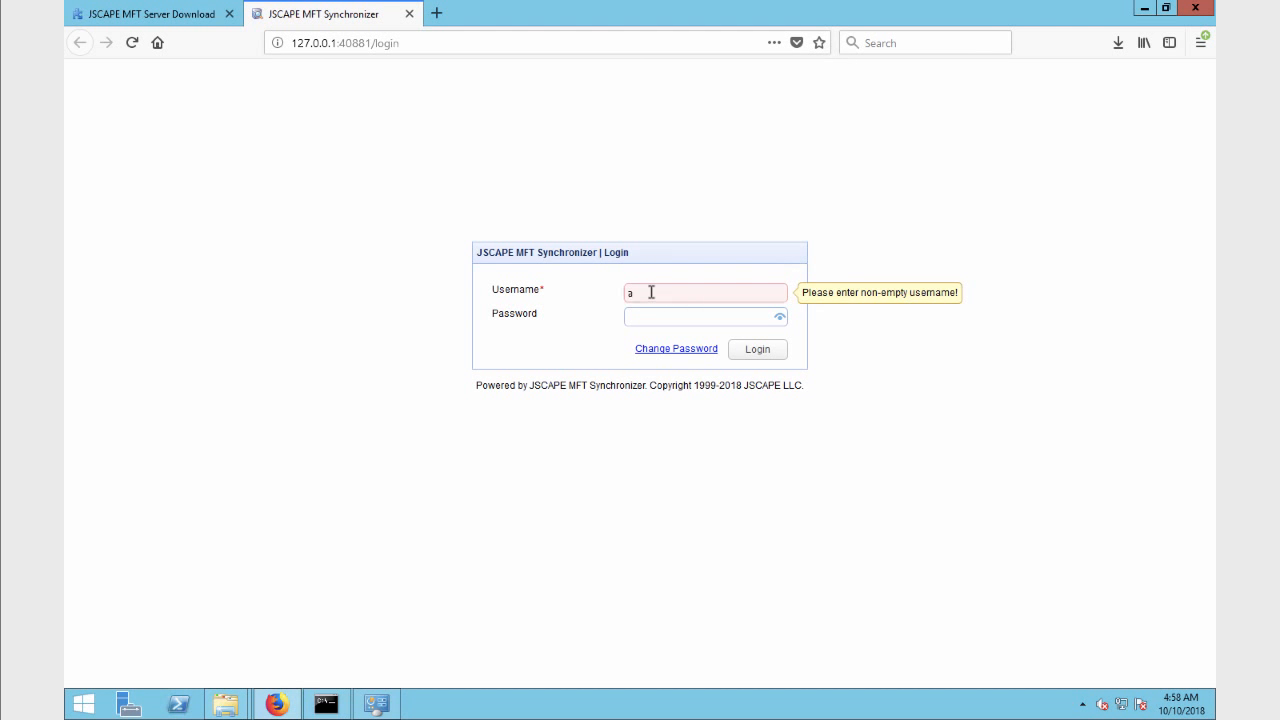
text(admin)
key(Tab)
text(admin)
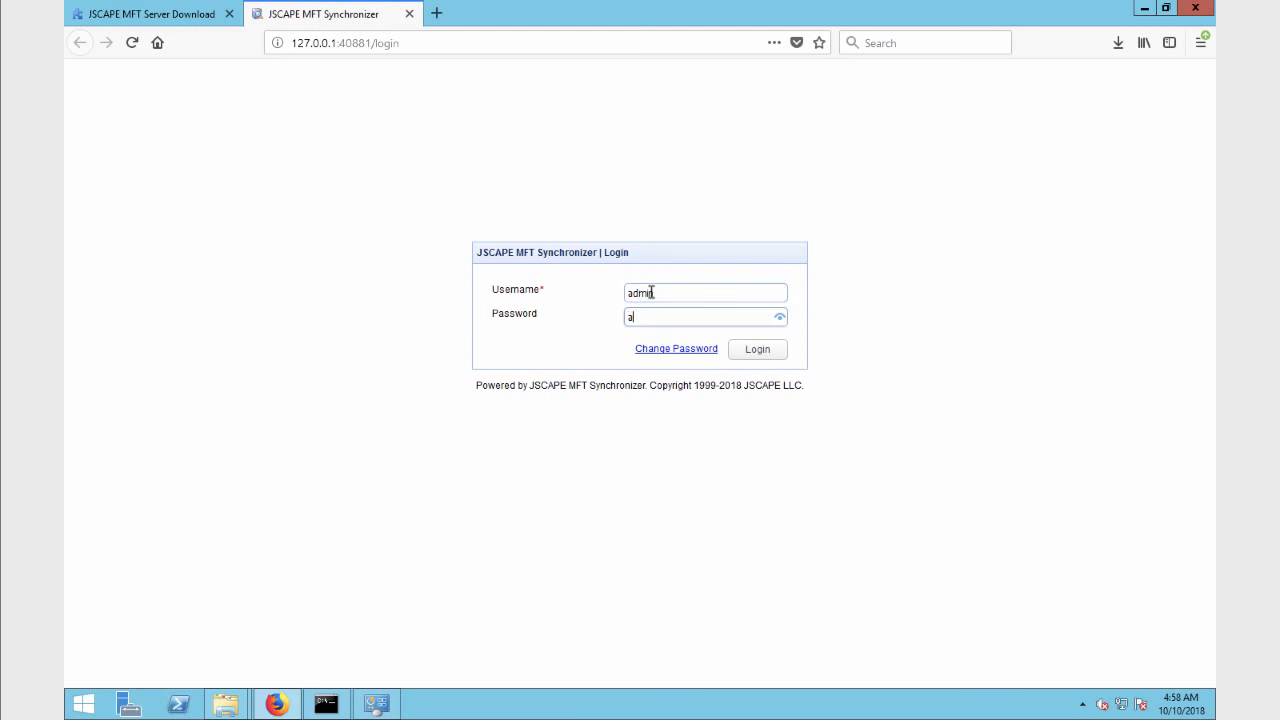
click(748, 353)
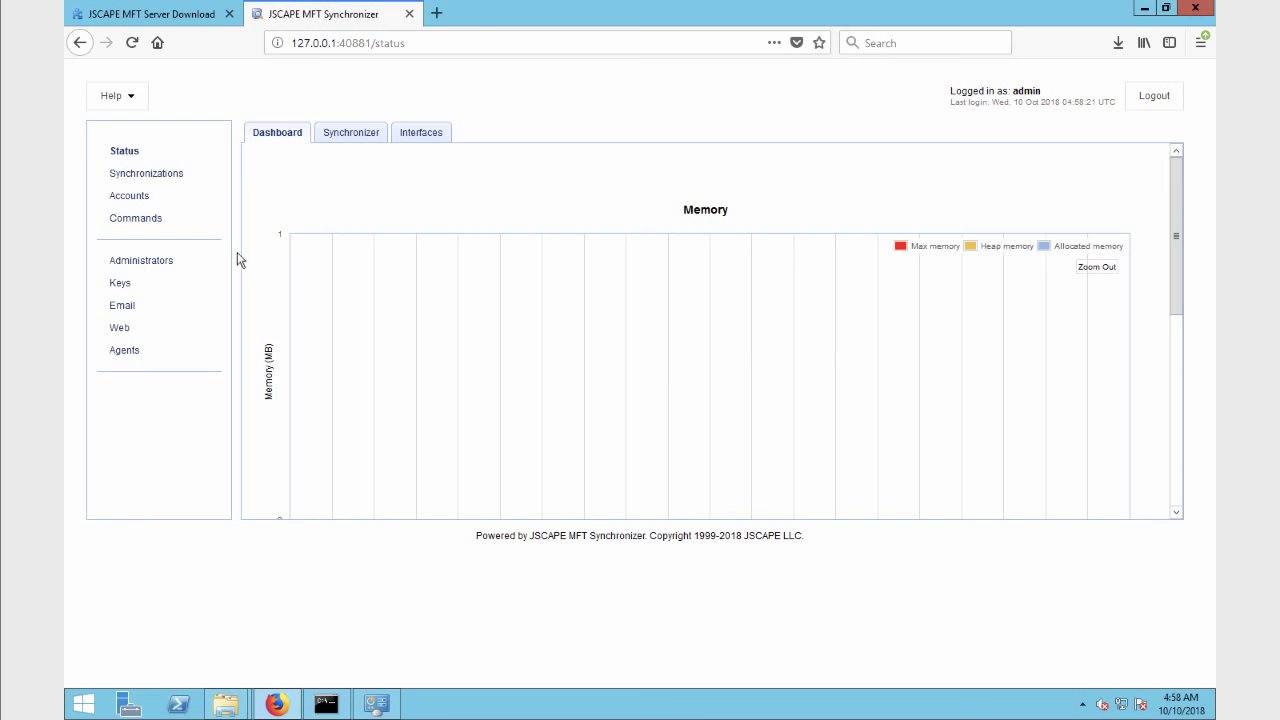
Browse Synchronizations and Accounts, ending on the Administrators list with the single admin account.
click(150, 174)
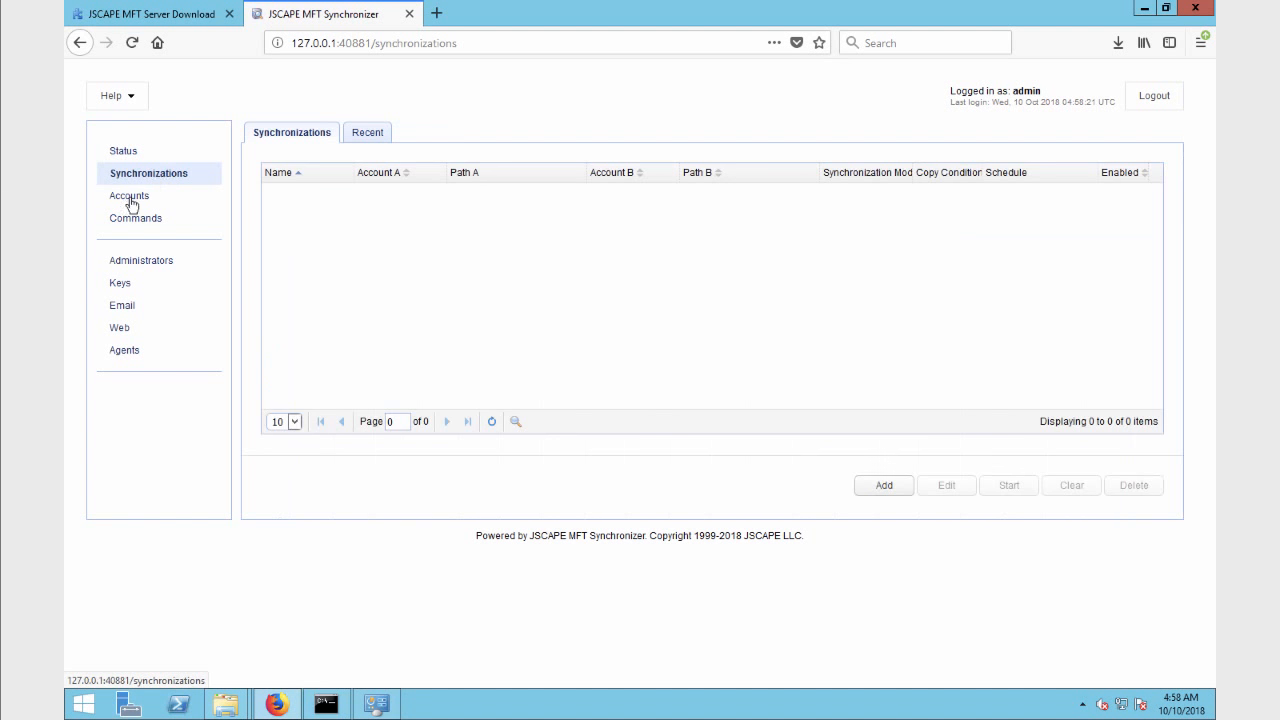
click(138, 198)
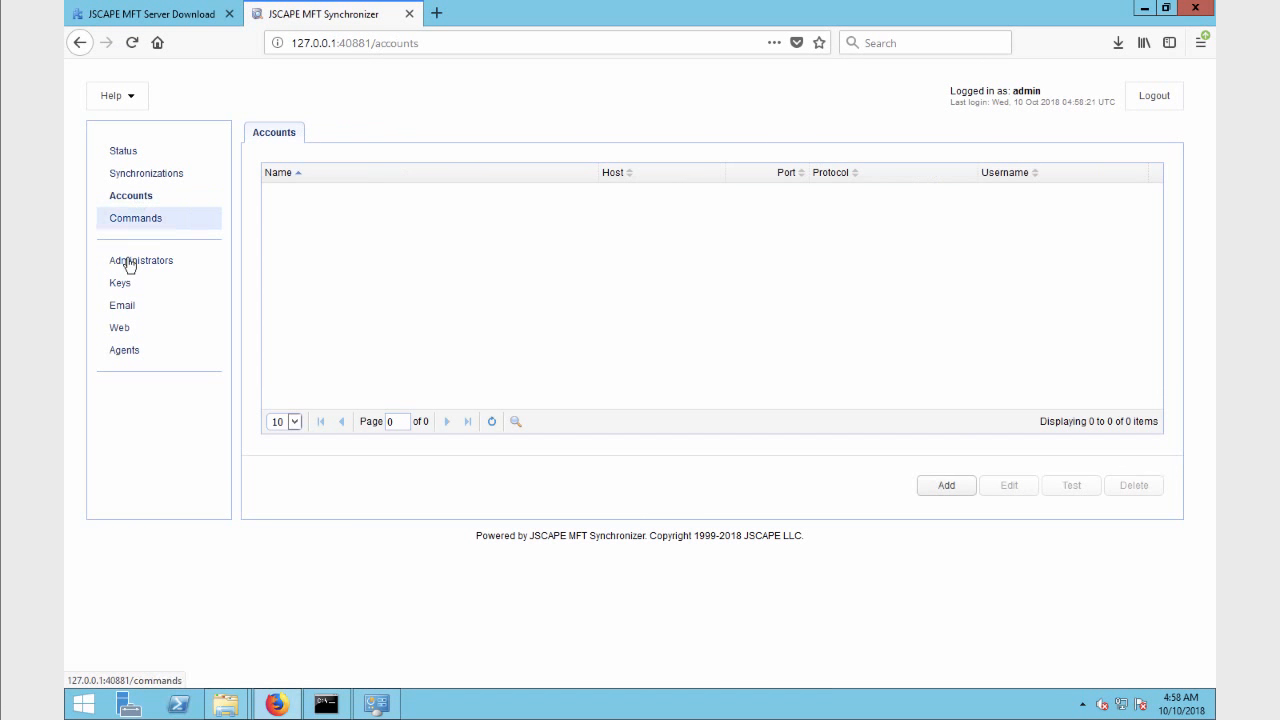
click(128, 263)
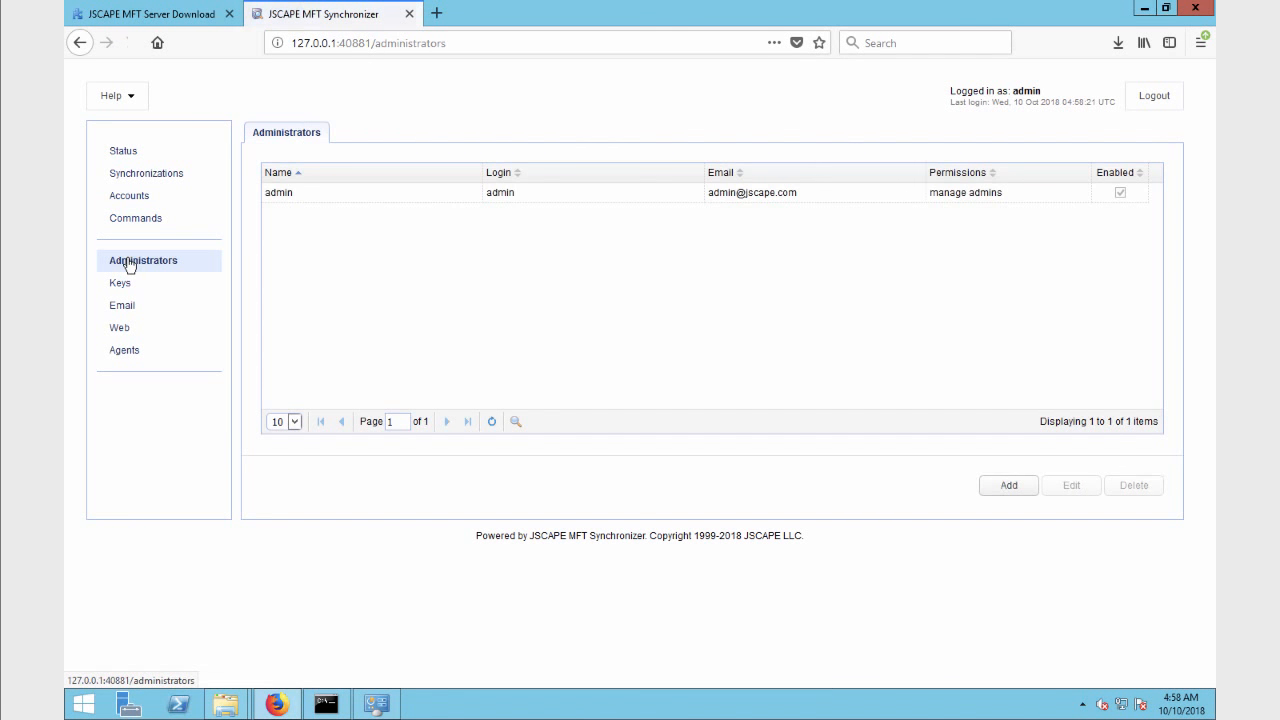